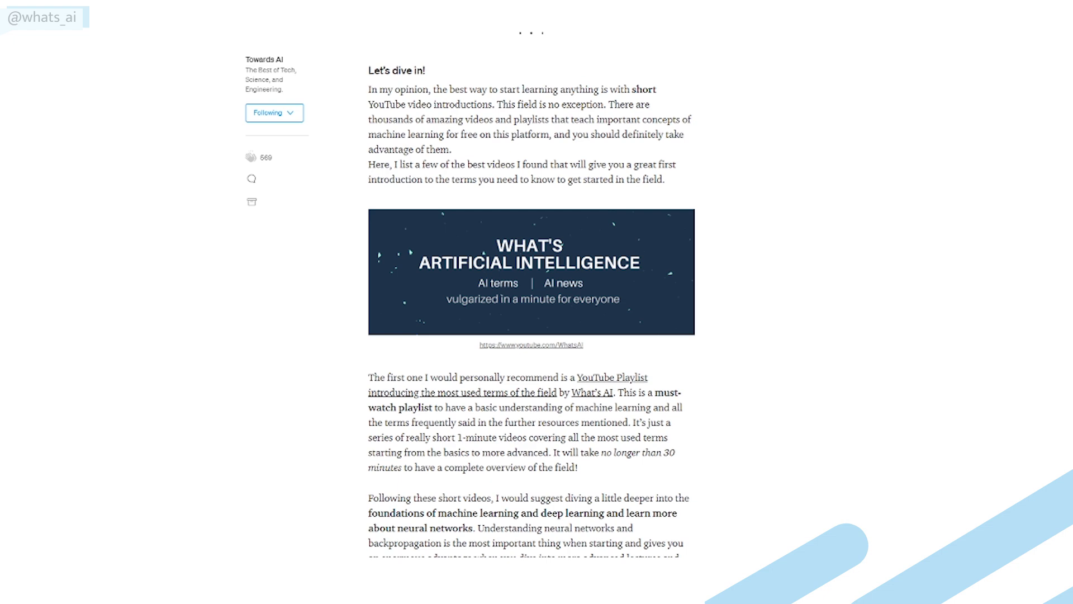
{"action": "scroll", "coordinate": [531, 302], "scroll_direction": "down", "scroll_amount": 2}
{"action": "scroll", "coordinate": [532, 302], "scroll_direction": "down", "scroll_amount": 2}
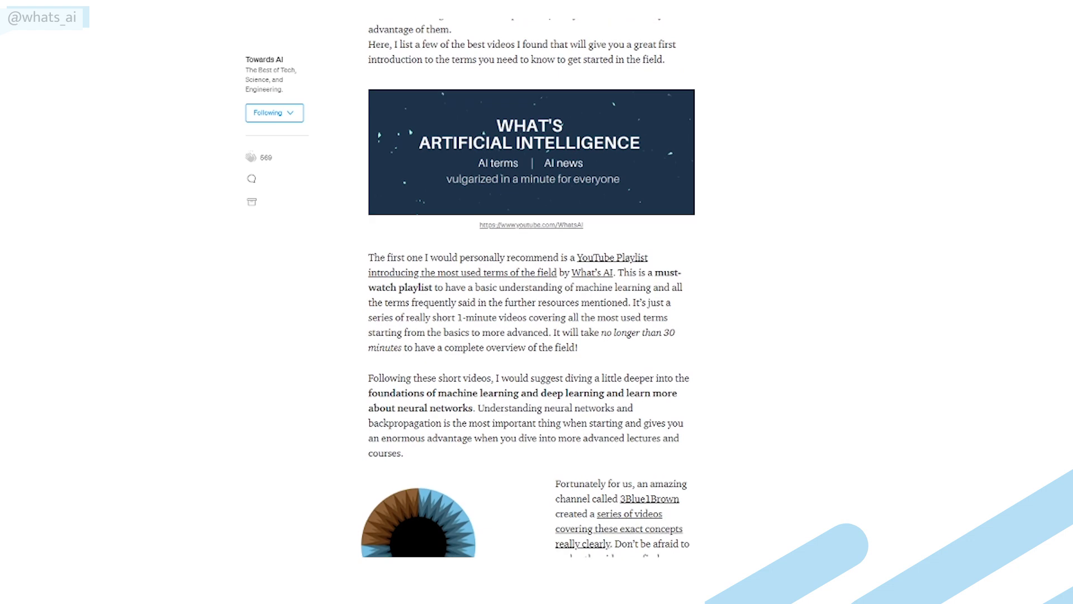
{"action": "scroll", "coordinate": [531, 301], "scroll_direction": "down", "scroll_amount": 2}
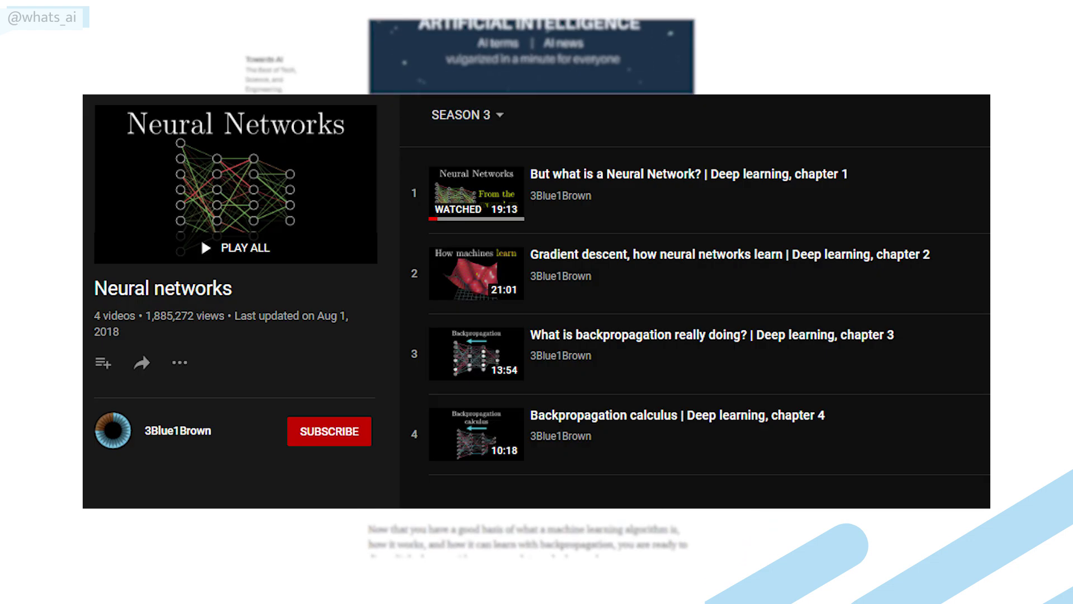
{"action": "scroll", "coordinate": [531, 303], "scroll_direction": "down", "scroll_amount": 2}
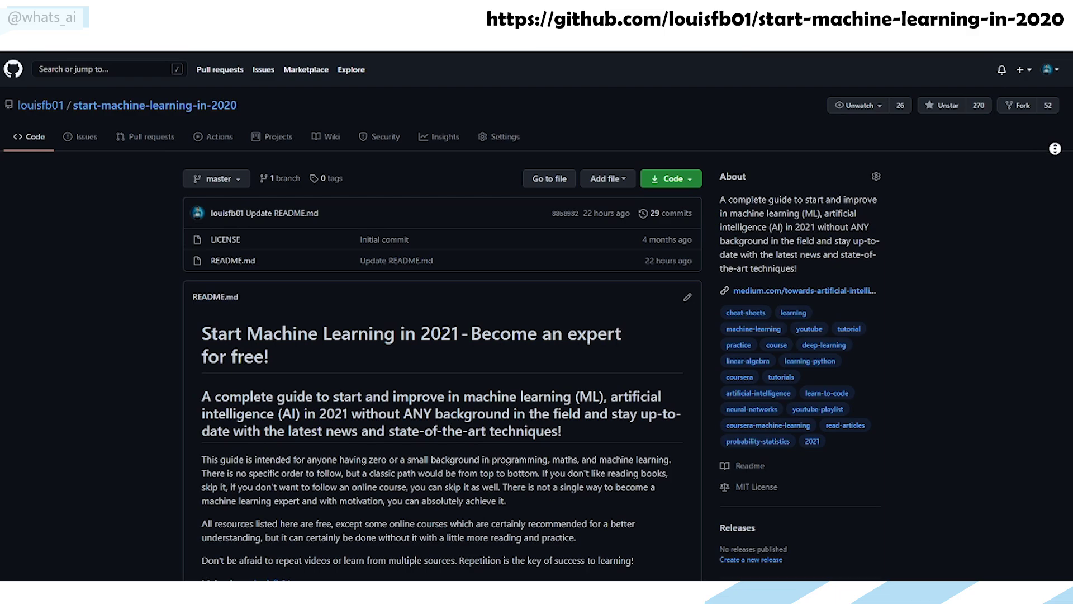
{"action": "scroll", "coordinate": [536, 336], "scroll_direction": "down", "scroll_amount": 4}
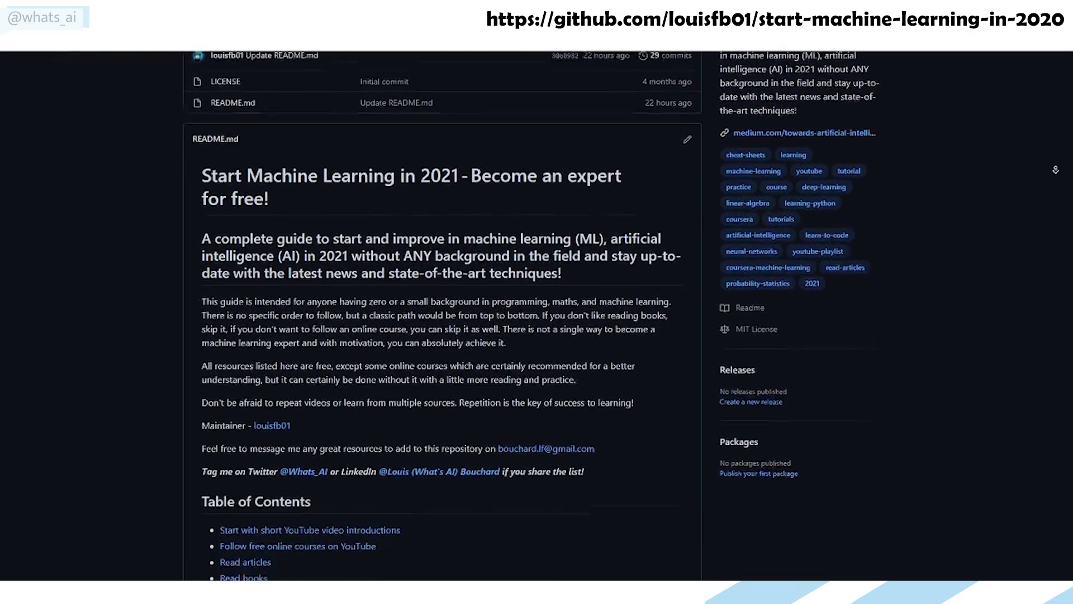
{"action": "scroll", "coordinate": [537, 336], "scroll_direction": "down", "scroll_amount": 1}
{"action": "scroll", "coordinate": [536, 336], "scroll_direction": "down", "scroll_amount": 1}
{"action": "scroll", "coordinate": [537, 335], "scroll_direction": "down", "scroll_amount": 1}
{"action": "scroll", "coordinate": [537, 335], "scroll_direction": "down", "scroll_amount": 1}
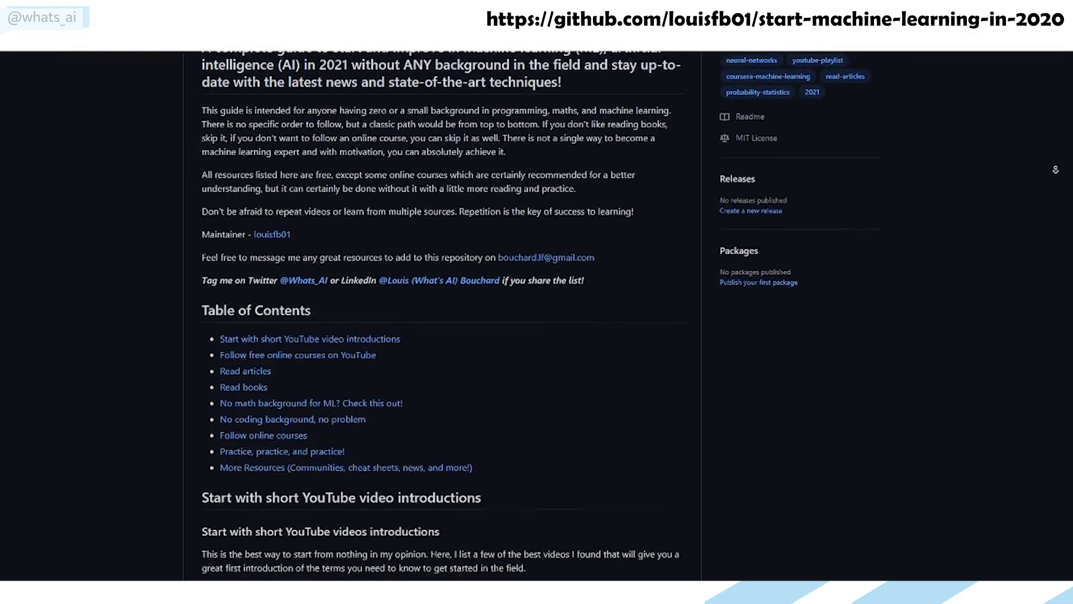
{"action": "scroll", "coordinate": [537, 336], "scroll_direction": "down", "scroll_amount": 1}
{"action": "scroll", "coordinate": [537, 336], "scroll_direction": "down", "scroll_amount": 1}
{"action": "scroll", "coordinate": [536, 335], "scroll_direction": "down", "scroll_amount": 1}
{"action": "scroll", "coordinate": [537, 336], "scroll_direction": "down", "scroll_amount": 1}
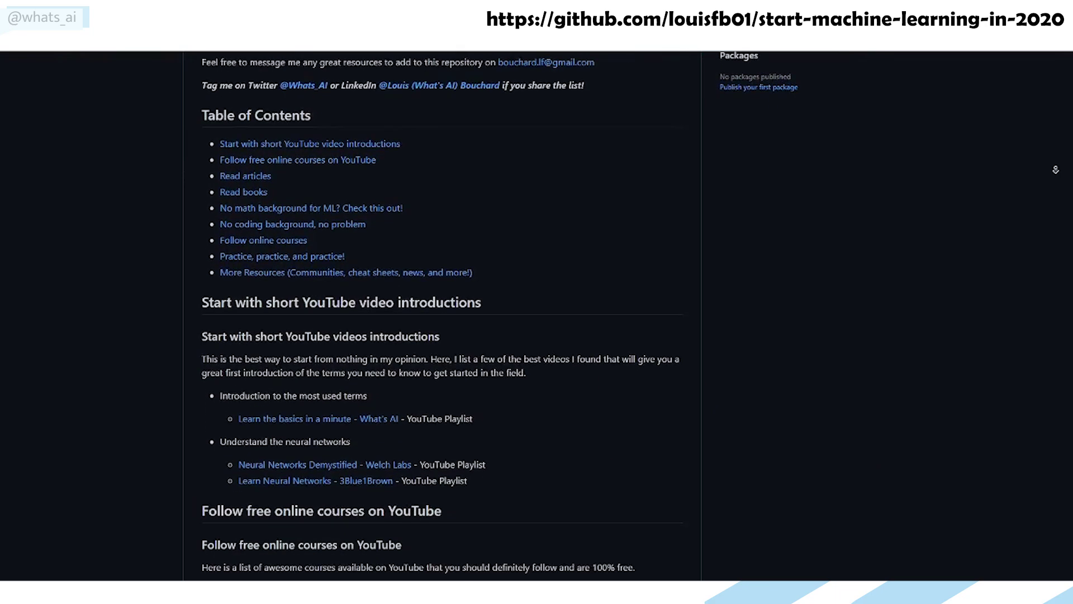
{"action": "scroll", "coordinate": [536, 336], "scroll_direction": "down", "scroll_amount": 1}
{"action": "scroll", "coordinate": [440, 319], "scroll_direction": "down", "scroll_amount": 2}
{"action": "scroll", "coordinate": [440, 319], "scroll_direction": "down", "scroll_amount": 2}
{"action": "scroll", "coordinate": [440, 319], "scroll_direction": "down", "scroll_amount": 1}
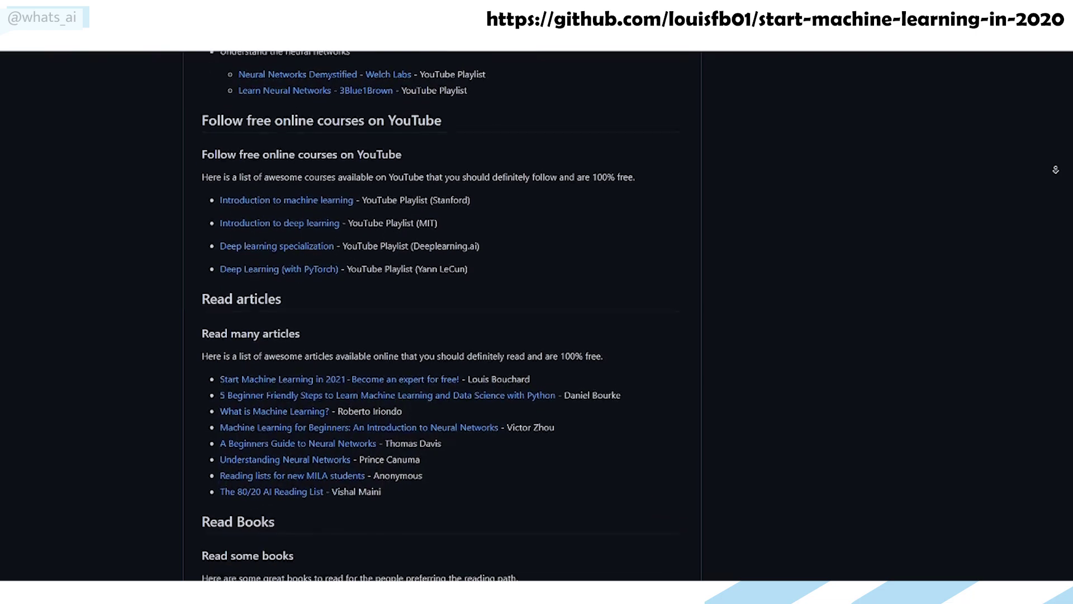
{"action": "scroll", "coordinate": [441, 319], "scroll_direction": "down", "scroll_amount": 1}
{"action": "scroll", "coordinate": [440, 319], "scroll_direction": "down", "scroll_amount": 1}
{"action": "scroll", "coordinate": [440, 319], "scroll_direction": "down", "scroll_amount": 1}
{"action": "scroll", "coordinate": [441, 319], "scroll_direction": "down", "scroll_amount": 1}
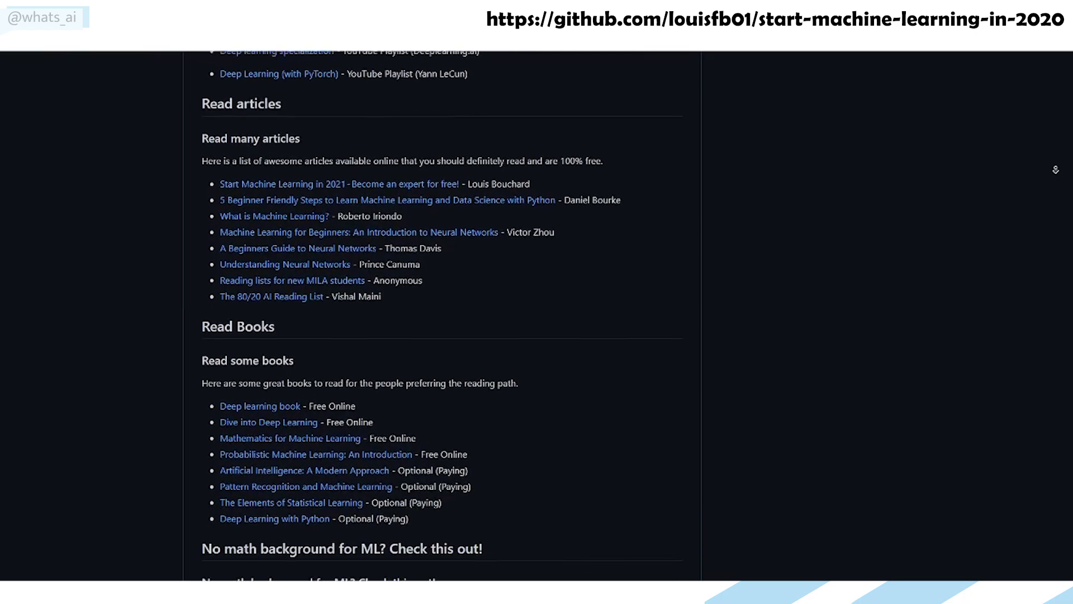
{"action": "scroll", "coordinate": [440, 319], "scroll_direction": "down", "scroll_amount": 1}
{"action": "scroll", "coordinate": [441, 319], "scroll_direction": "down", "scroll_amount": 1}
{"action": "scroll", "coordinate": [441, 319], "scroll_direction": "down", "scroll_amount": 1}
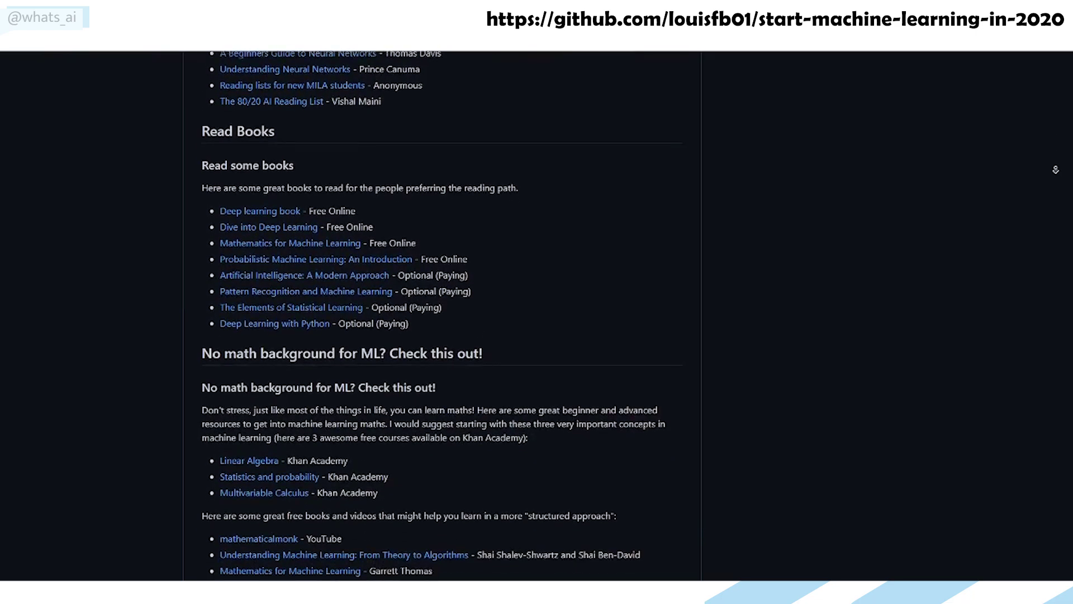
{"action": "scroll", "coordinate": [440, 318], "scroll_direction": "down", "scroll_amount": 1}
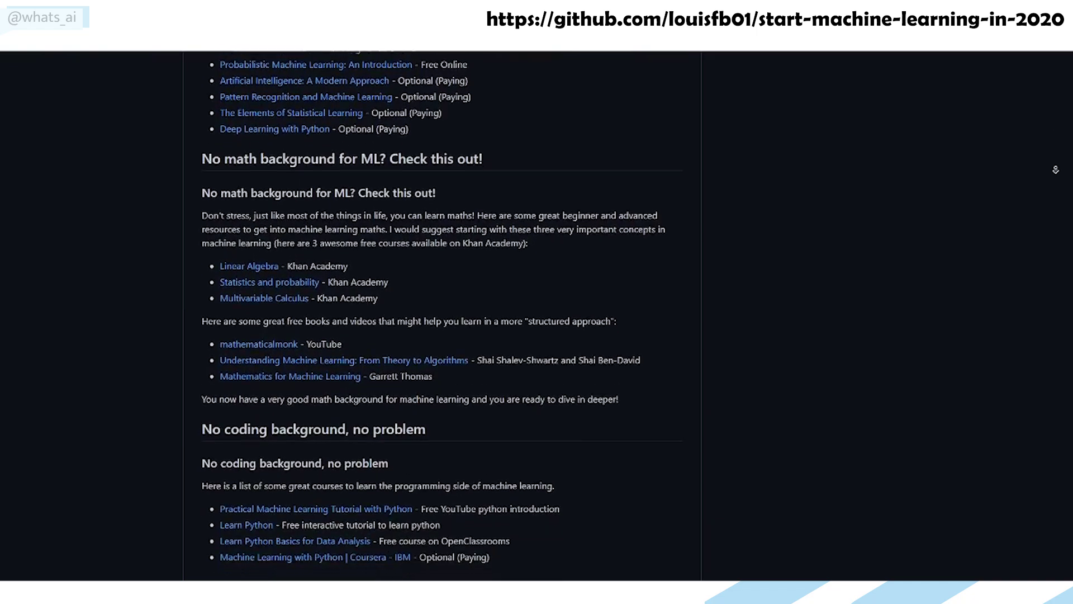
{"action": "scroll", "coordinate": [441, 319], "scroll_direction": "down", "scroll_amount": 1}
{"action": "scroll", "coordinate": [440, 318], "scroll_direction": "down", "scroll_amount": 1}
{"action": "scroll", "coordinate": [441, 318], "scroll_direction": "down", "scroll_amount": 1}
{"action": "scroll", "coordinate": [439, 319], "scroll_direction": "down", "scroll_amount": 1}
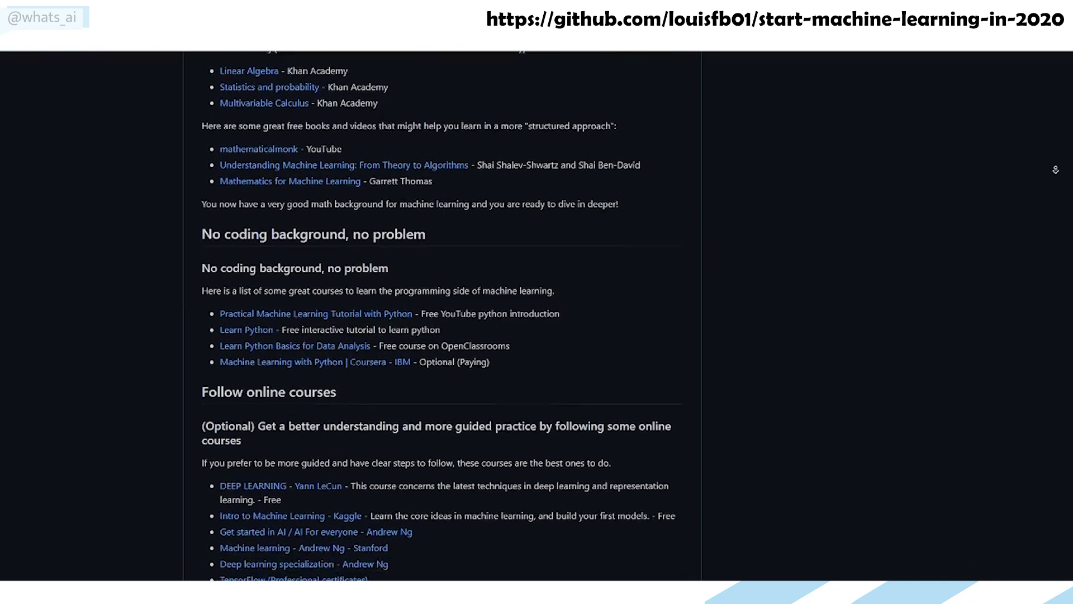
{"action": "scroll", "coordinate": [441, 319], "scroll_direction": "down", "scroll_amount": 1}
{"action": "scroll", "coordinate": [440, 318], "scroll_direction": "down", "scroll_amount": 1}
{"action": "scroll", "coordinate": [441, 318], "scroll_direction": "down", "scroll_amount": 1}
{"action": "scroll", "coordinate": [440, 318], "scroll_direction": "down", "scroll_amount": 1}
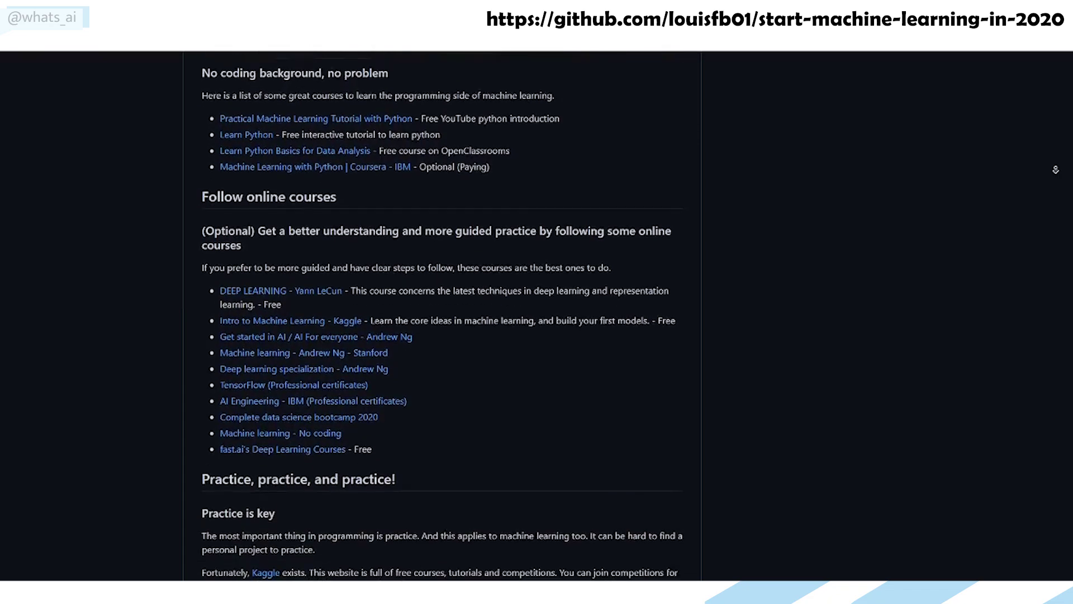
{"action": "scroll", "coordinate": [441, 318], "scroll_direction": "down", "scroll_amount": 1}
{"action": "scroll", "coordinate": [440, 319], "scroll_direction": "down", "scroll_amount": 1}
{"action": "scroll", "coordinate": [441, 319], "scroll_direction": "down", "scroll_amount": 1}
{"action": "scroll", "coordinate": [440, 320], "scroll_direction": "down", "scroll_amount": 1}
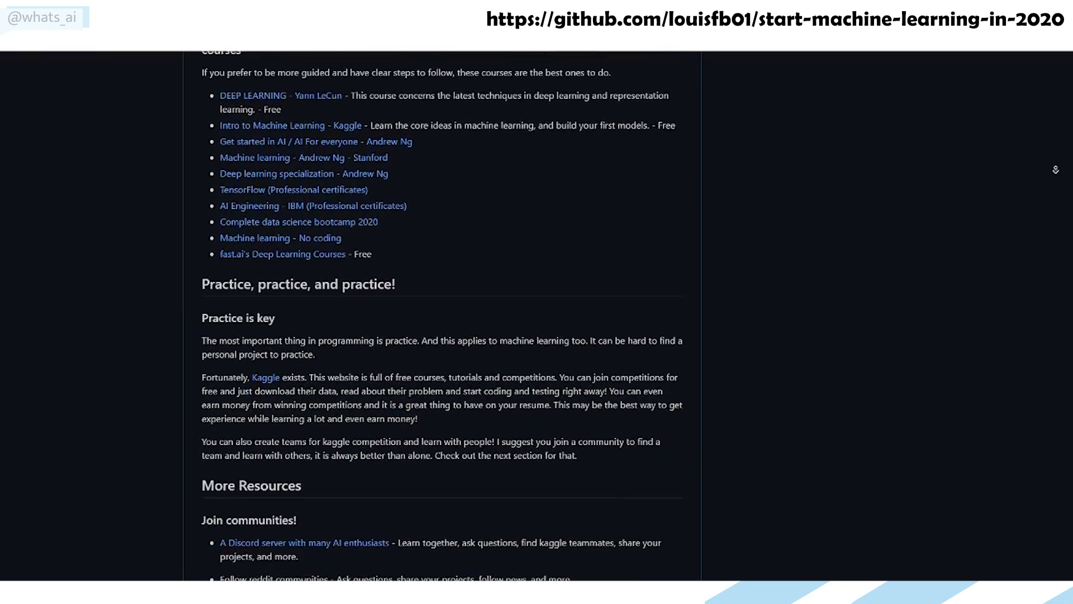
{"action": "scroll", "coordinate": [440, 318], "scroll_direction": "down", "scroll_amount": 1}
{"action": "scroll", "coordinate": [439, 319], "scroll_direction": "down", "scroll_amount": 1}
{"action": "scroll", "coordinate": [440, 318], "scroll_direction": "down", "scroll_amount": 1}
{"action": "scroll", "coordinate": [441, 319], "scroll_direction": "down", "scroll_amount": 1}
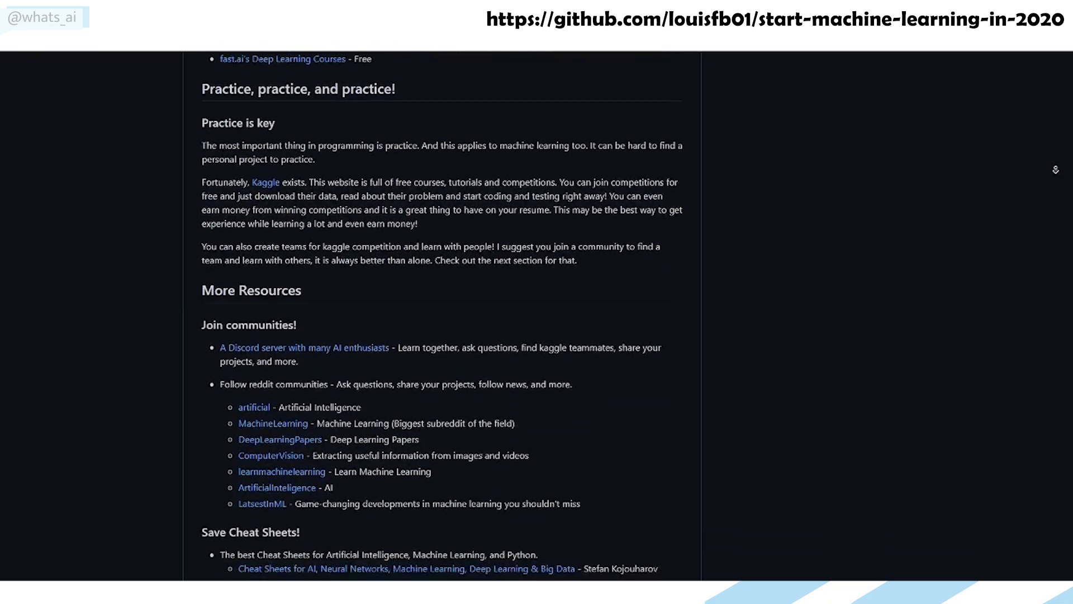
{"action": "scroll", "coordinate": [440, 319], "scroll_direction": "down", "scroll_amount": 1}
{"action": "scroll", "coordinate": [440, 318], "scroll_direction": "down", "scroll_amount": 1}
{"action": "scroll", "coordinate": [440, 319], "scroll_direction": "down", "scroll_amount": 1}
{"action": "scroll", "coordinate": [440, 319], "scroll_direction": "down", "scroll_amount": 1}
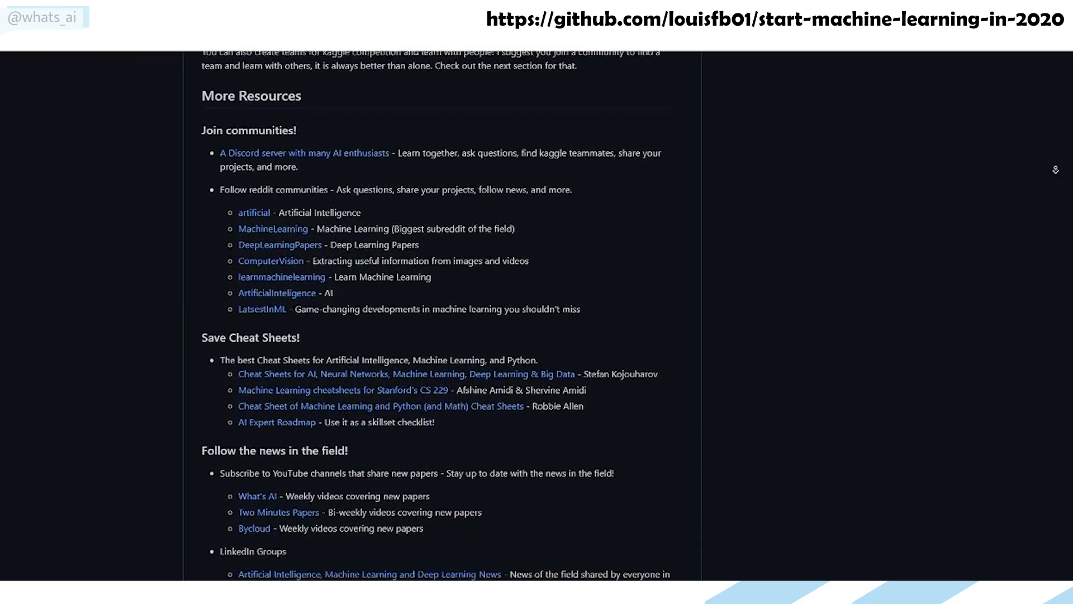
{"action": "scroll", "coordinate": [440, 318], "scroll_direction": "down", "scroll_amount": 1}
{"action": "scroll", "coordinate": [440, 319], "scroll_direction": "down", "scroll_amount": 1}
{"action": "scroll", "coordinate": [440, 319], "scroll_direction": "down", "scroll_amount": 1}
{"action": "scroll", "coordinate": [440, 318], "scroll_direction": "down", "scroll_amount": 1}
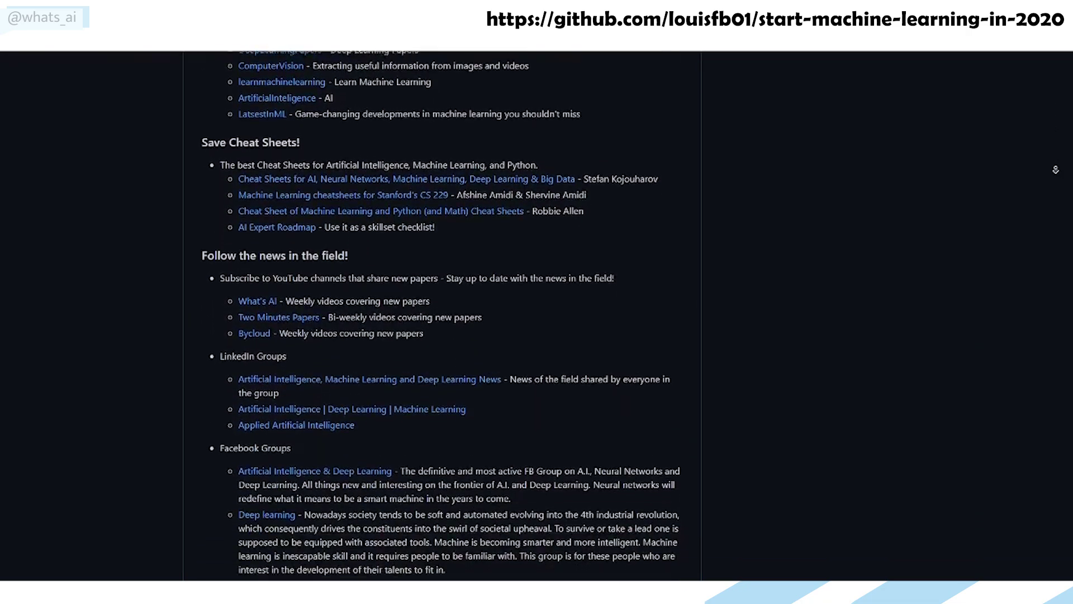
{"action": "scroll", "coordinate": [441, 319], "scroll_direction": "down", "scroll_amount": 1}
{"action": "scroll", "coordinate": [440, 319], "scroll_direction": "down", "scroll_amount": 1}
{"action": "scroll", "coordinate": [440, 319], "scroll_direction": "down", "scroll_amount": 1}
{"action": "scroll", "coordinate": [440, 319], "scroll_direction": "down", "scroll_amount": 1}
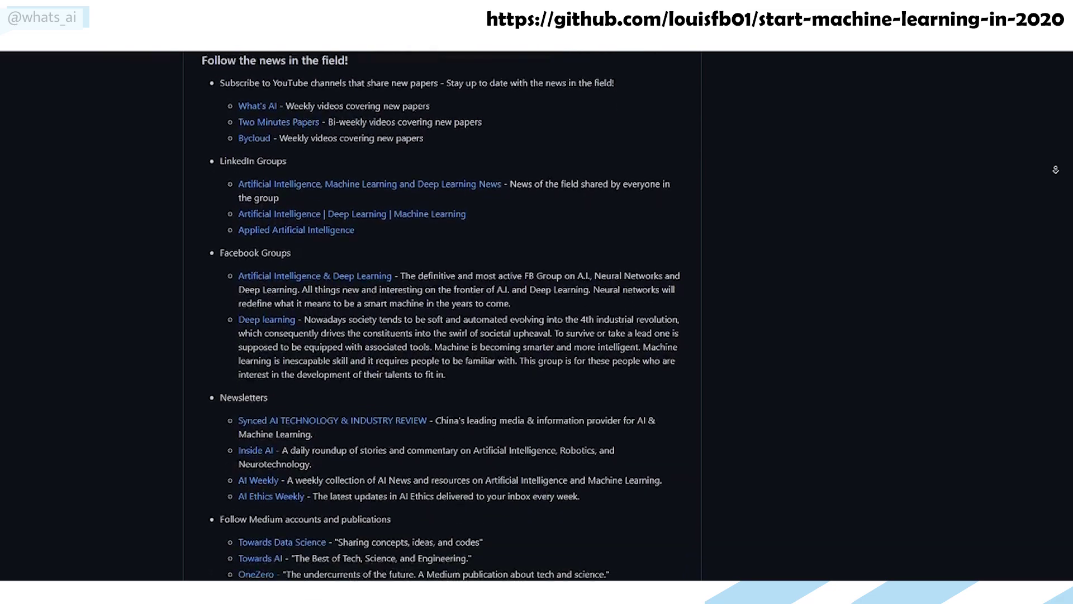
{"action": "scroll", "coordinate": [440, 319], "scroll_direction": "down", "scroll_amount": 1}
{"action": "scroll", "coordinate": [441, 319], "scroll_direction": "down", "scroll_amount": 1}
{"action": "scroll", "coordinate": [440, 319], "scroll_direction": "down", "scroll_amount": 1}
{"action": "scroll", "coordinate": [441, 319], "scroll_direction": "down", "scroll_amount": 1}
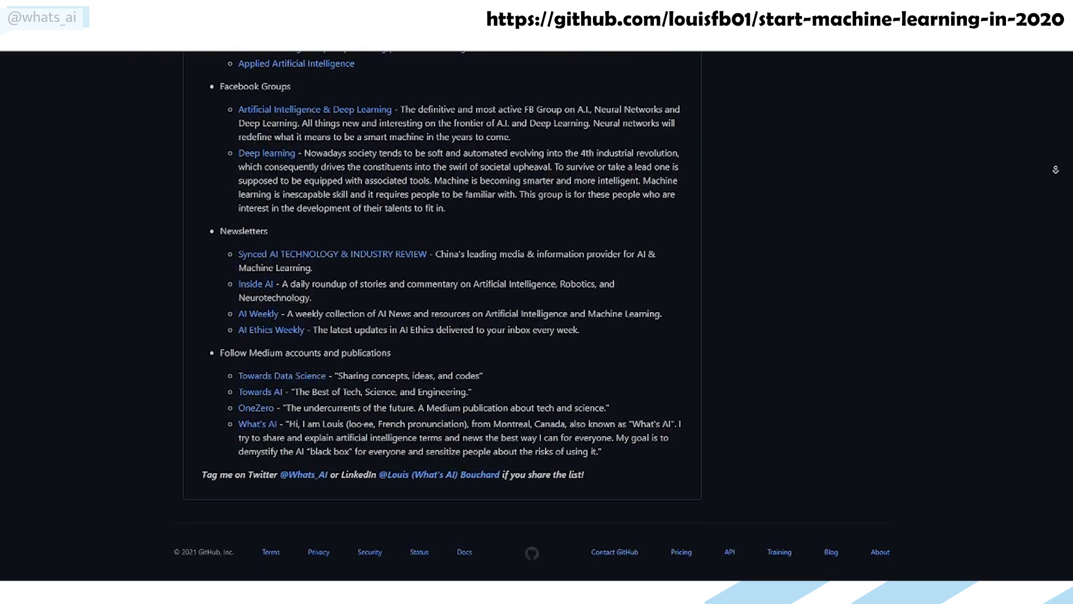